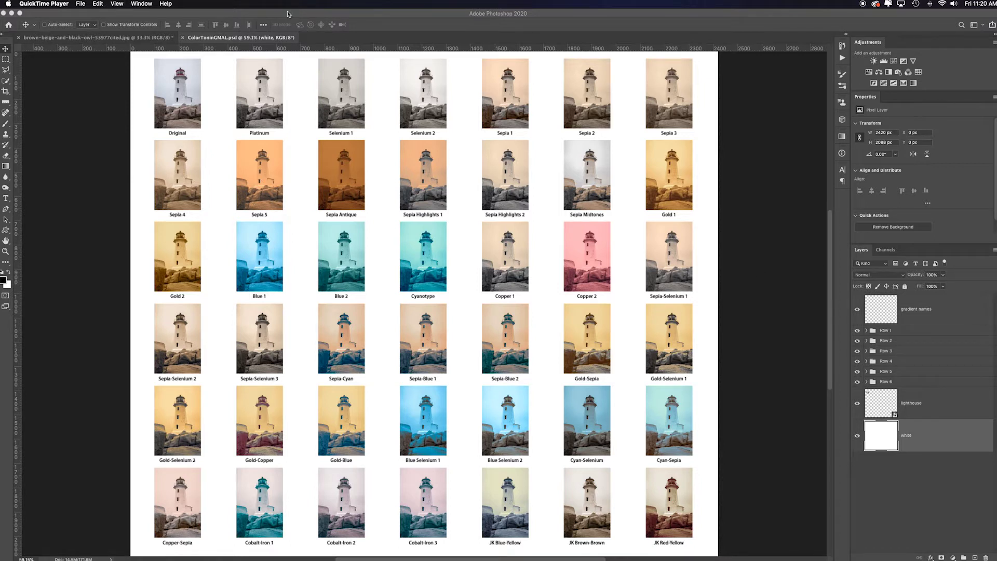
# - Make the owl JPG the active document instead of the lighthouse toning grid
pyautogui.click(117, 38)
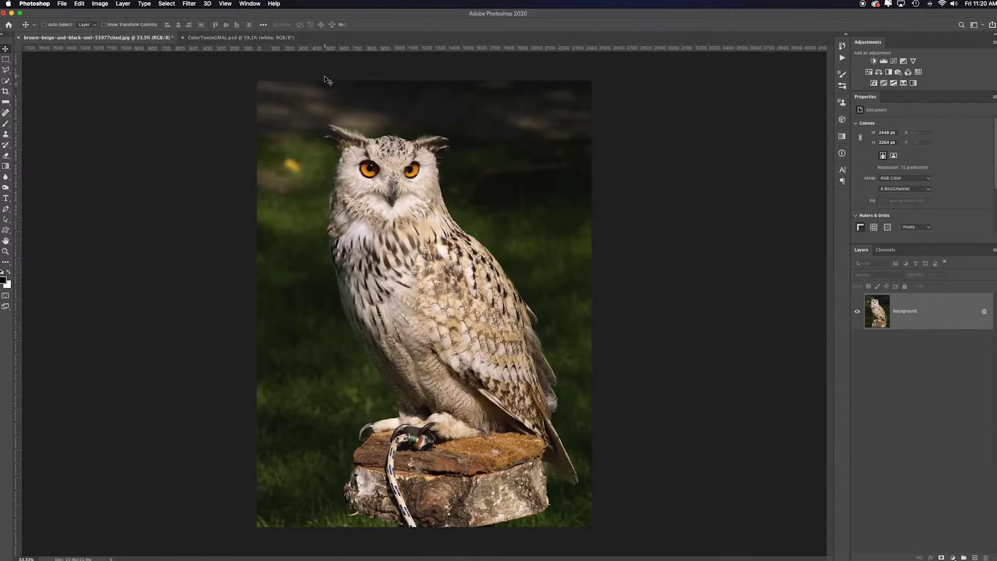
# - Add a black-to-white Gradient Map adjustment layer to the owl, browsing the Basics gradient presets
pyautogui.click(914, 84)
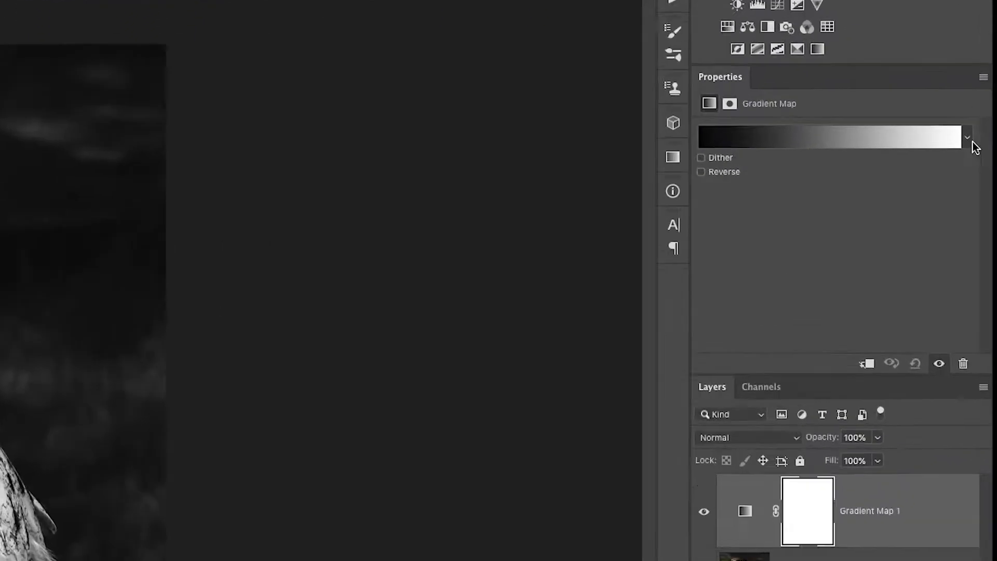
pyautogui.click(987, 126)
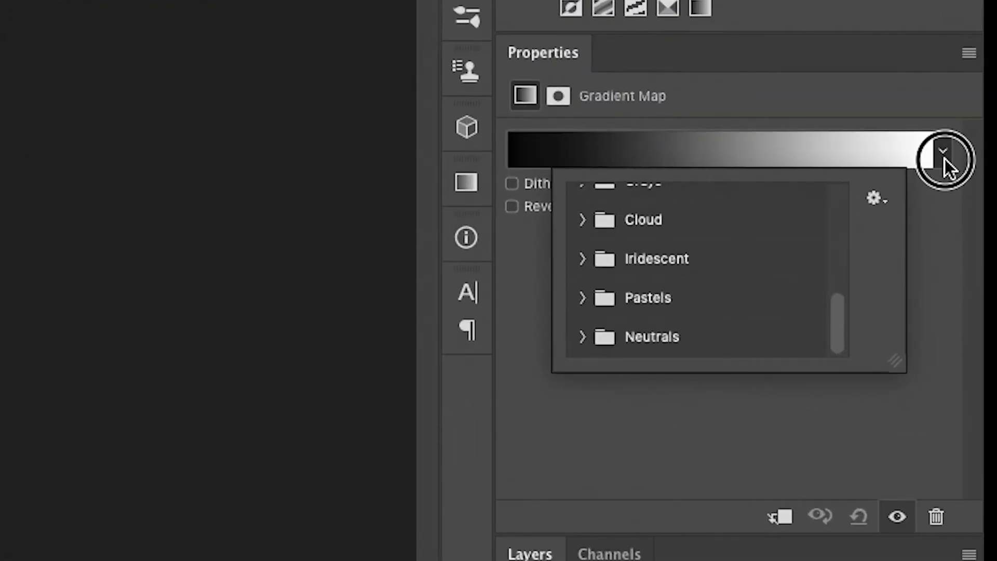
pyautogui.moveTo(835, 330); pyautogui.dragTo(840, 213)
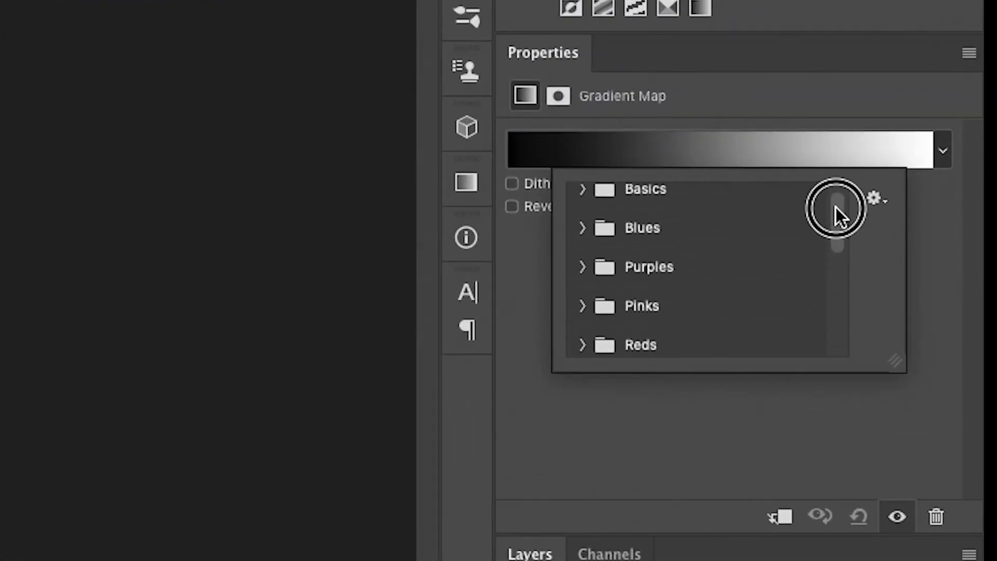
pyautogui.click(583, 203)
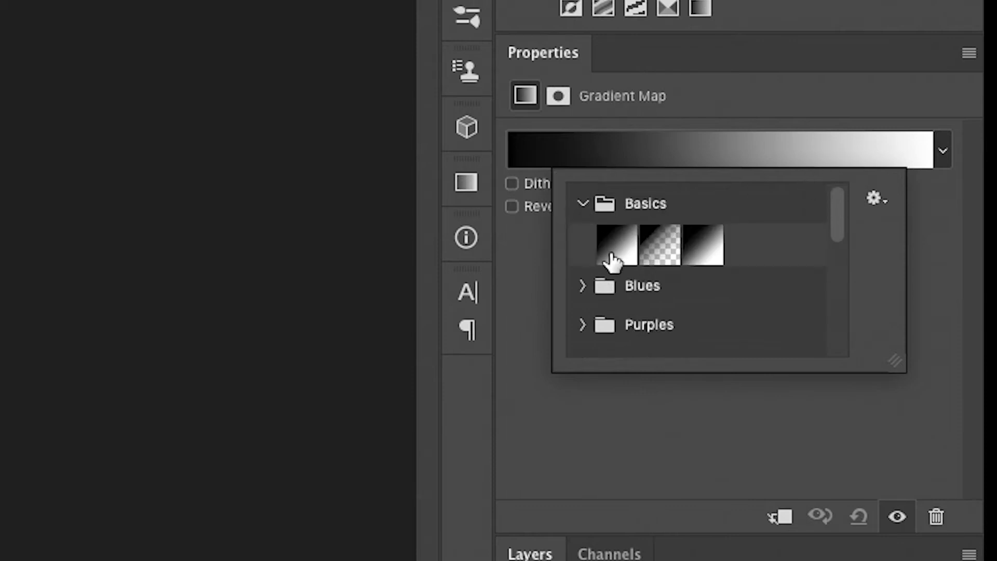
pyautogui.moveTo(840, 225); pyautogui.dragTo(817, 361)
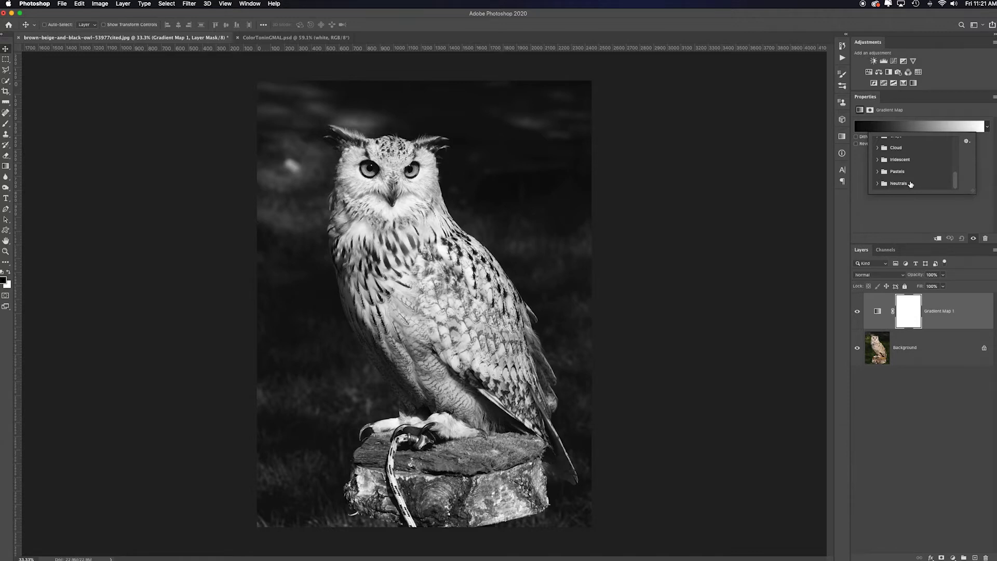
pyautogui.click(967, 143)
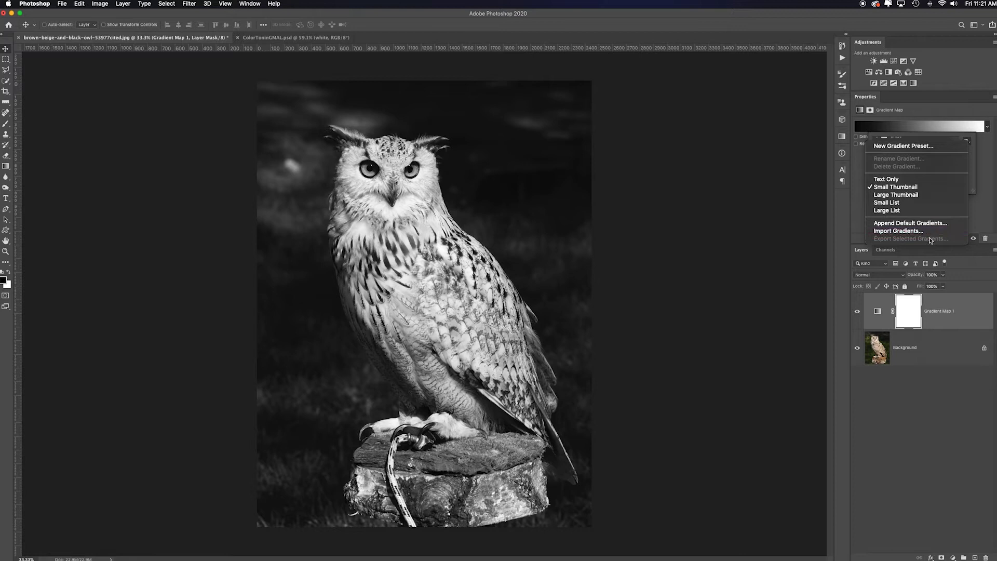
pyautogui.click(984, 154)
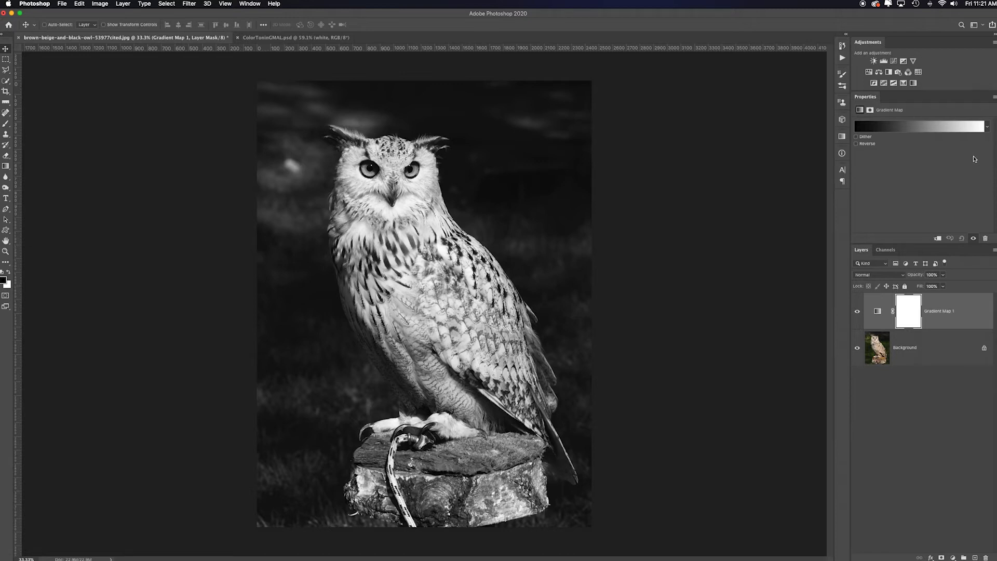
# - Show the Gradients panel from the Window menu and load the Legacy Gradients sets into it
pyautogui.click(250, 4)
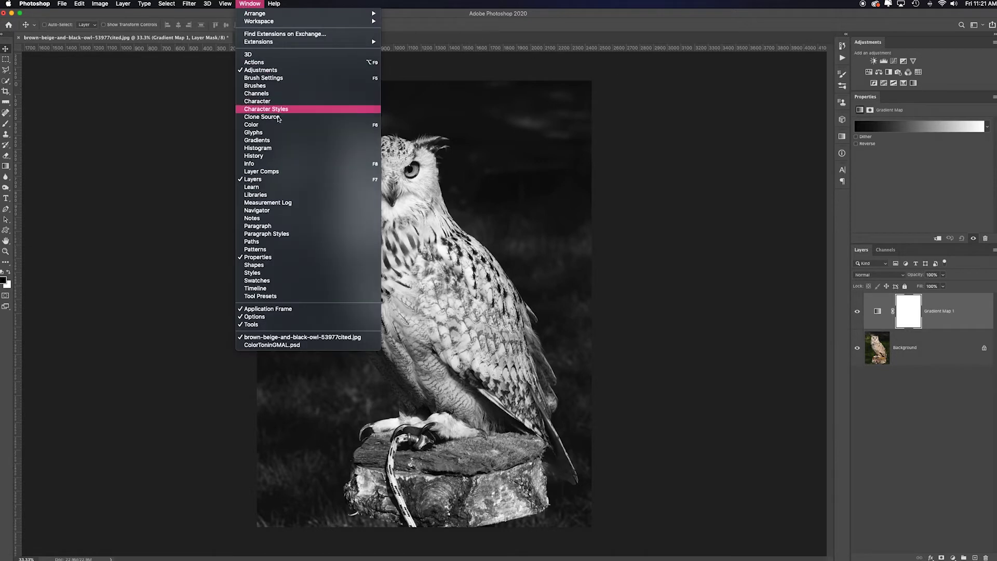
pyautogui.click(284, 142)
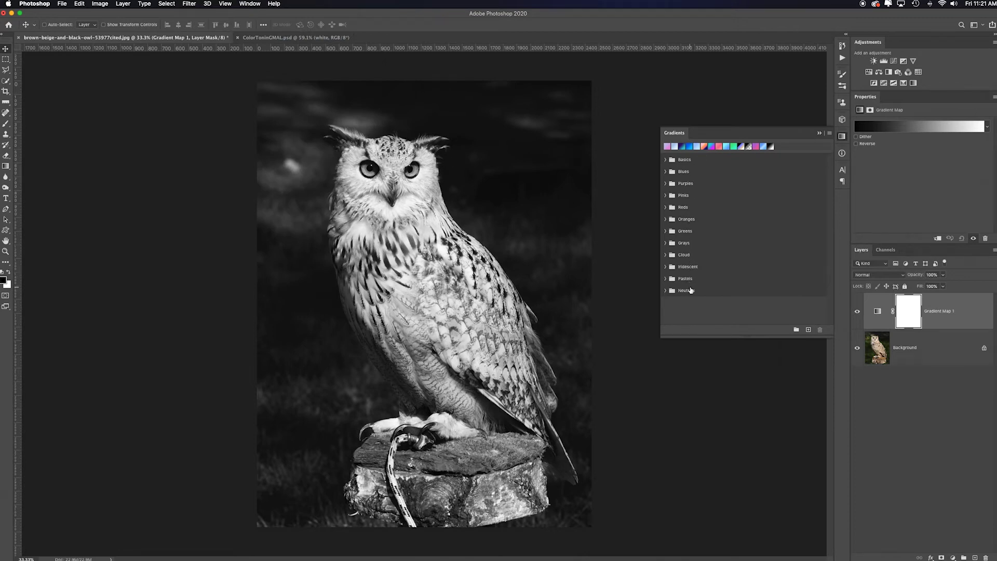
pyautogui.click(987, 127)
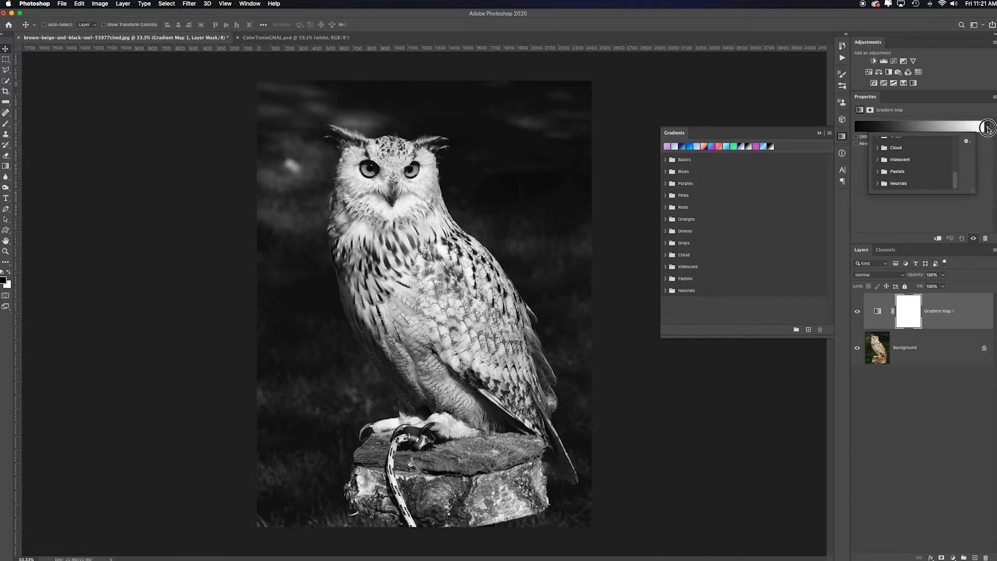
pyautogui.click(755, 130)
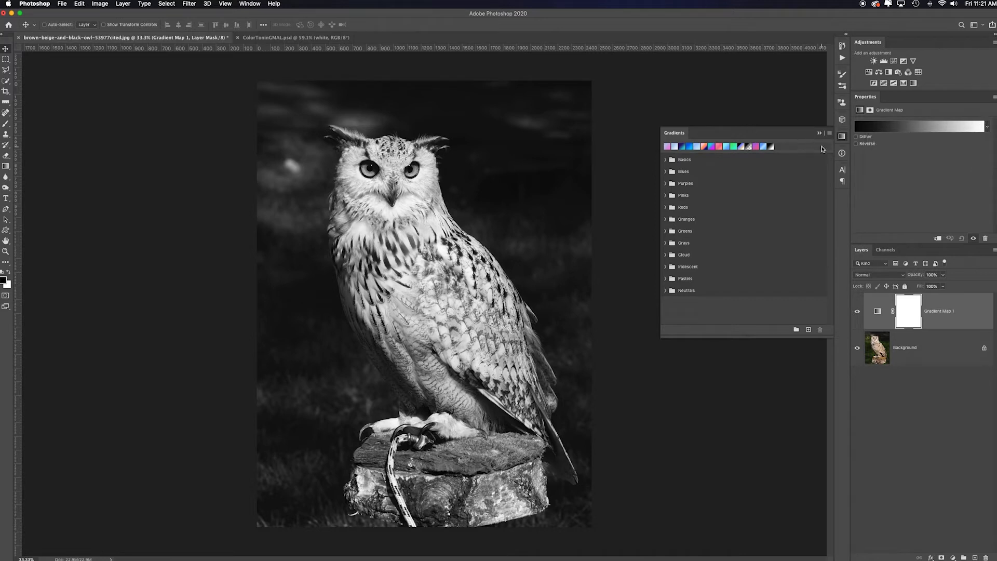
pyautogui.click(830, 135)
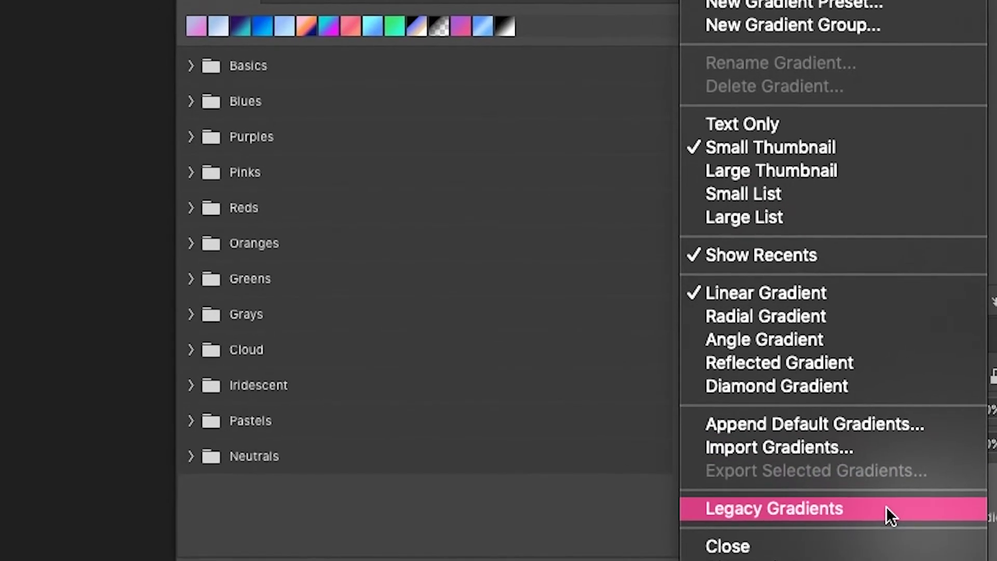
pyautogui.click(898, 308)
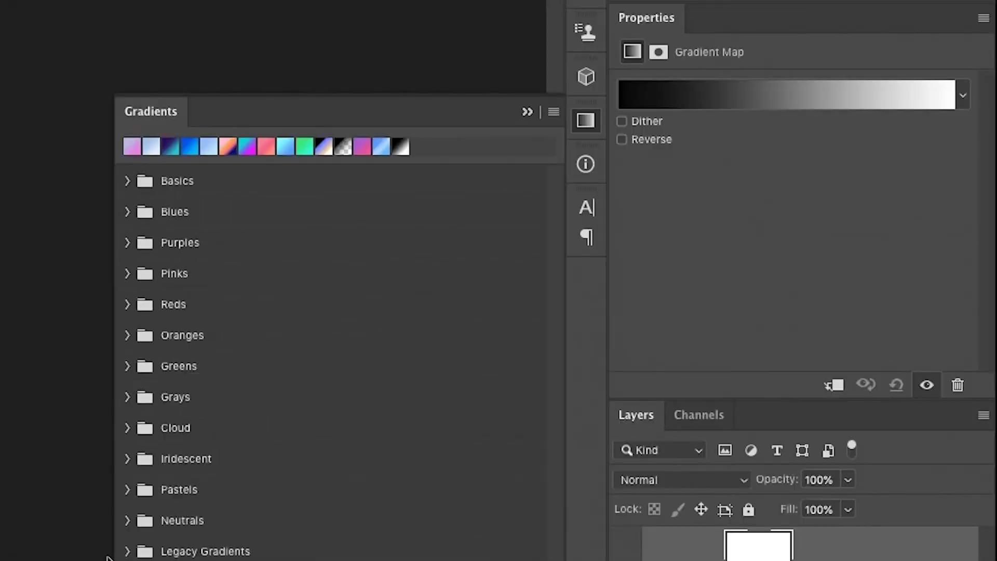
# - Drag a Legacy Photographic Toning swatch onto the owl, adding a Color-mode Gradient Fill 1 layer
pyautogui.click(964, 95)
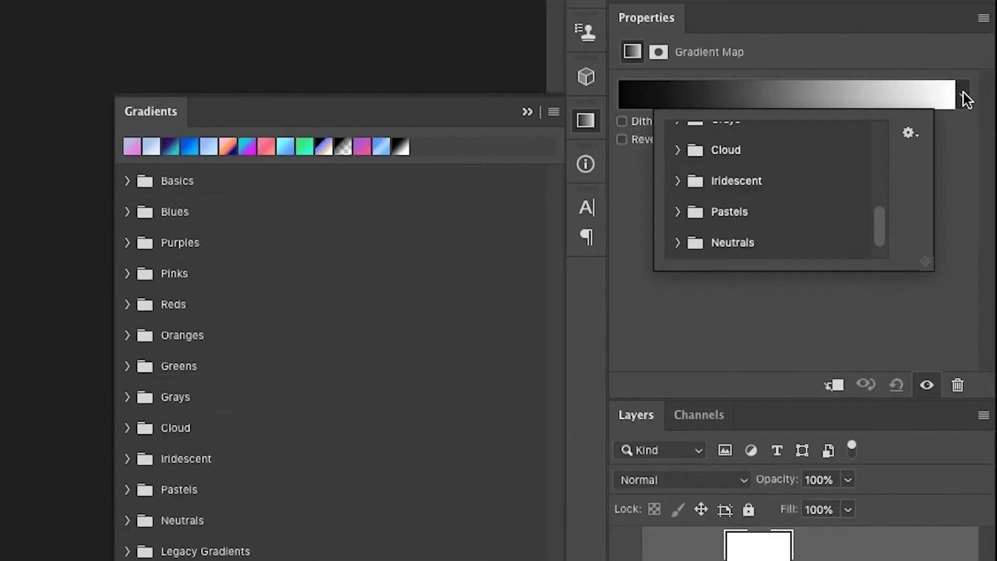
pyautogui.scroll(-1, 891, 234)
pyautogui.click(127, 551)
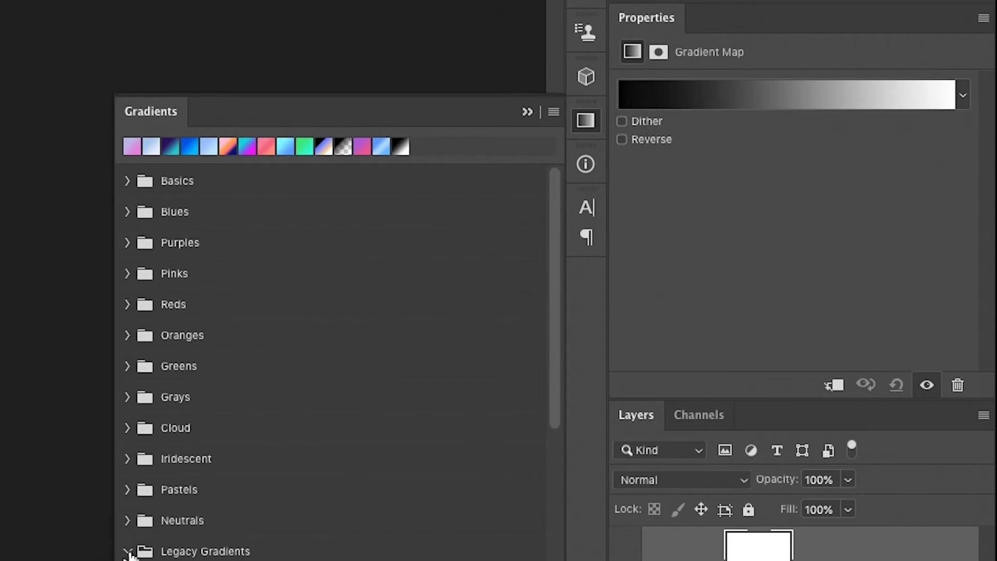
pyautogui.scroll(-3, 245, 539)
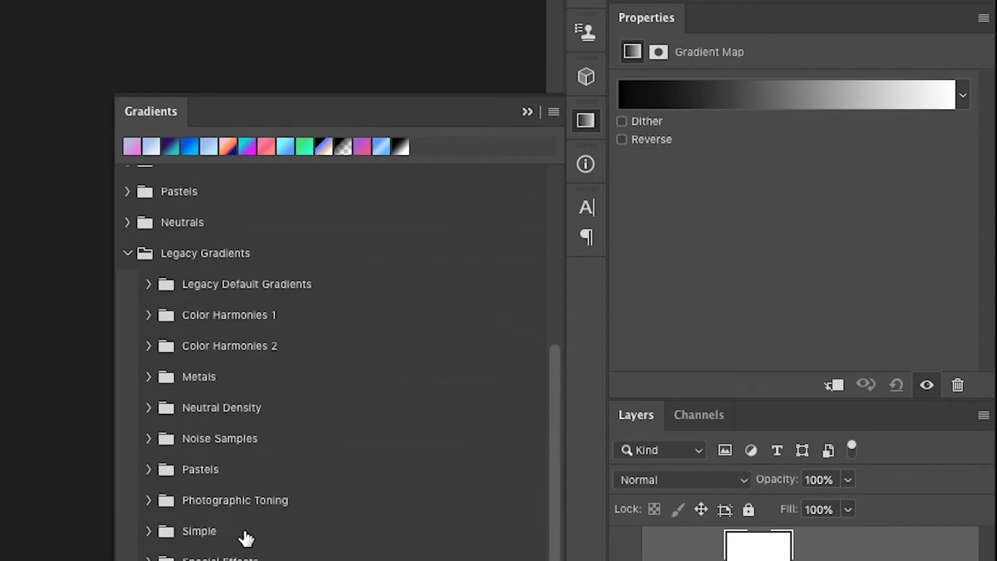
pyautogui.click(149, 286)
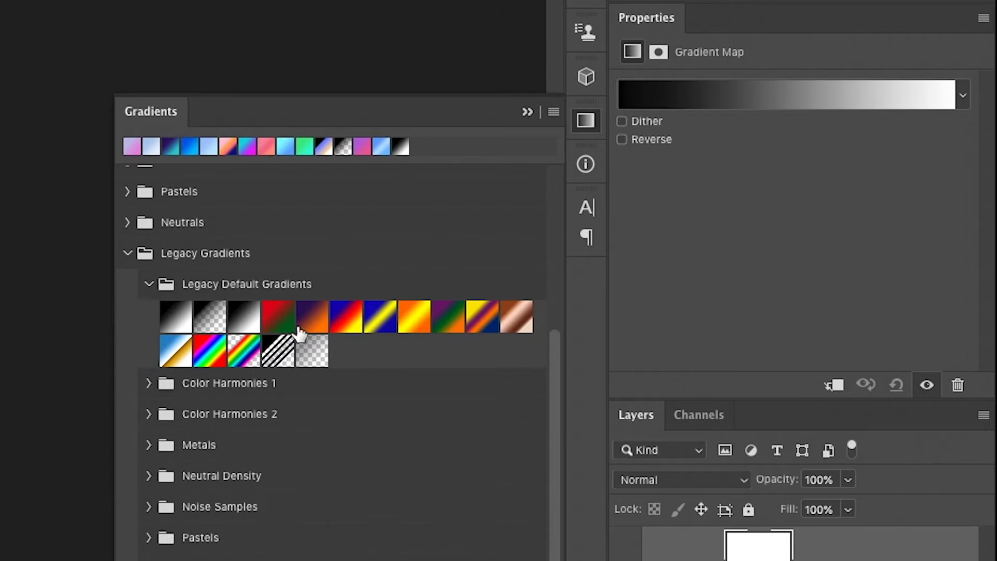
pyautogui.click(149, 286)
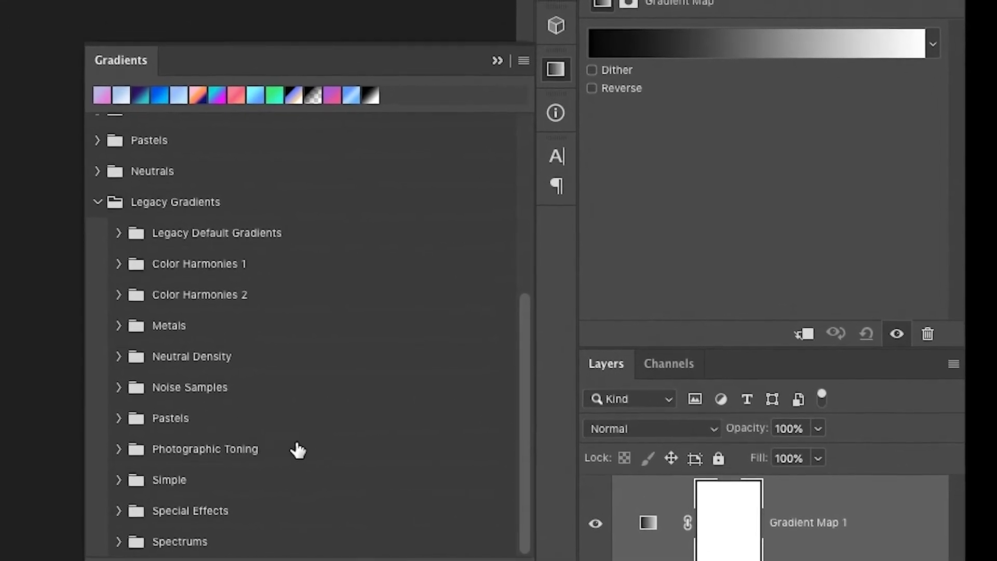
pyautogui.scroll(1, 172, 554)
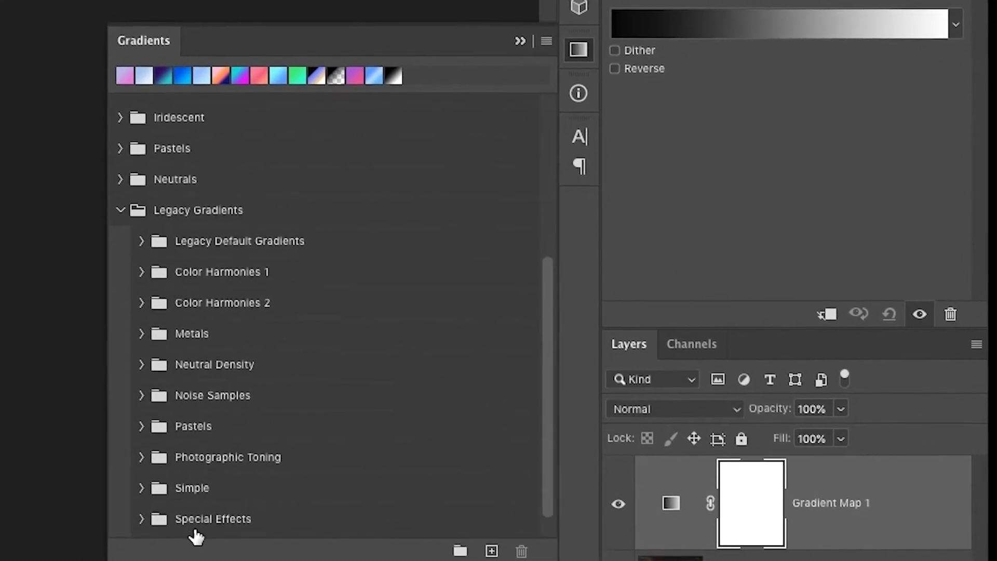
pyautogui.click(131, 466)
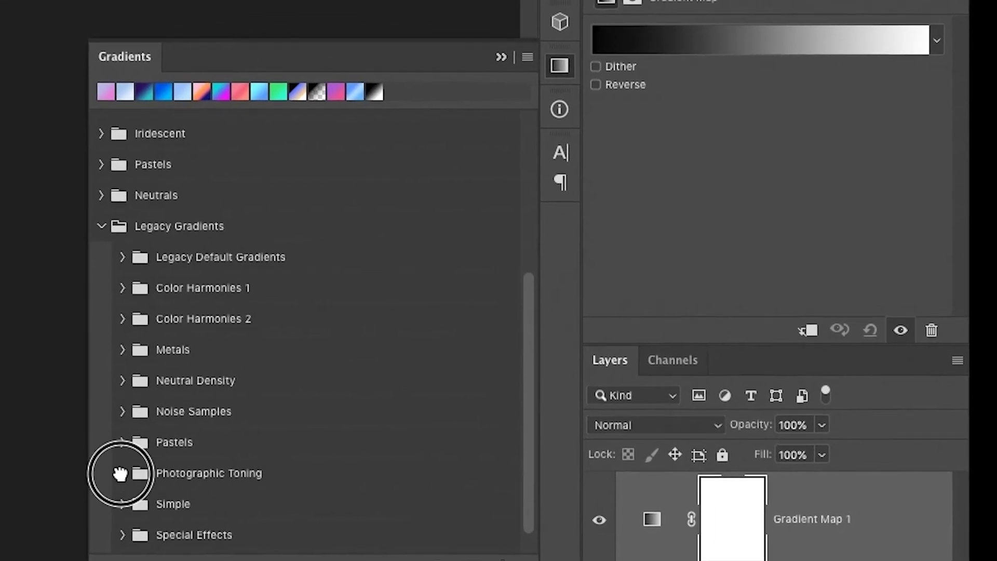
pyautogui.moveTo(528, 426); pyautogui.dragTo(528, 486)
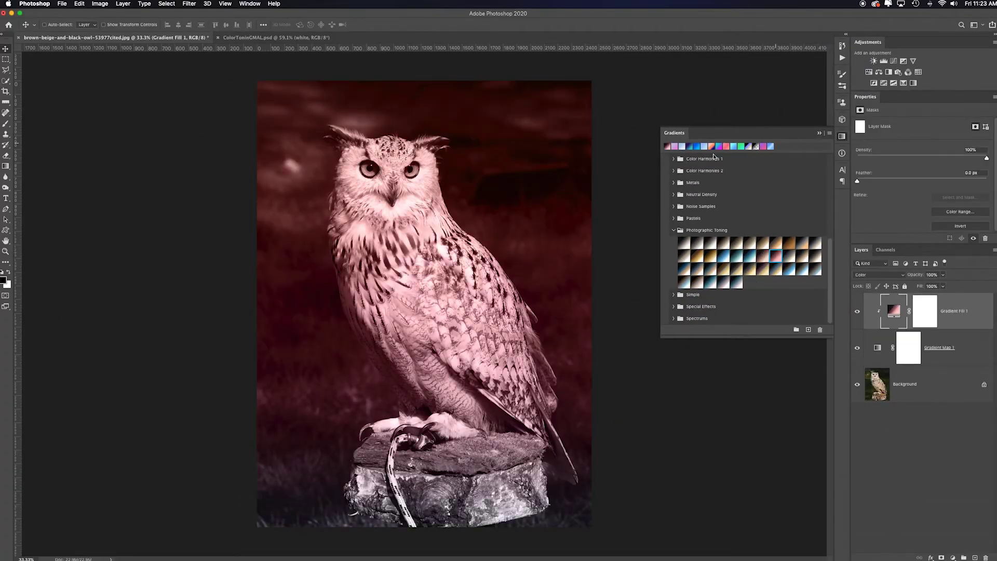
# - Collapse the Gradients panel, compare presets on the ColorToningMAL.psd lighthouse grid, then return to the owl
pyautogui.click(820, 133)
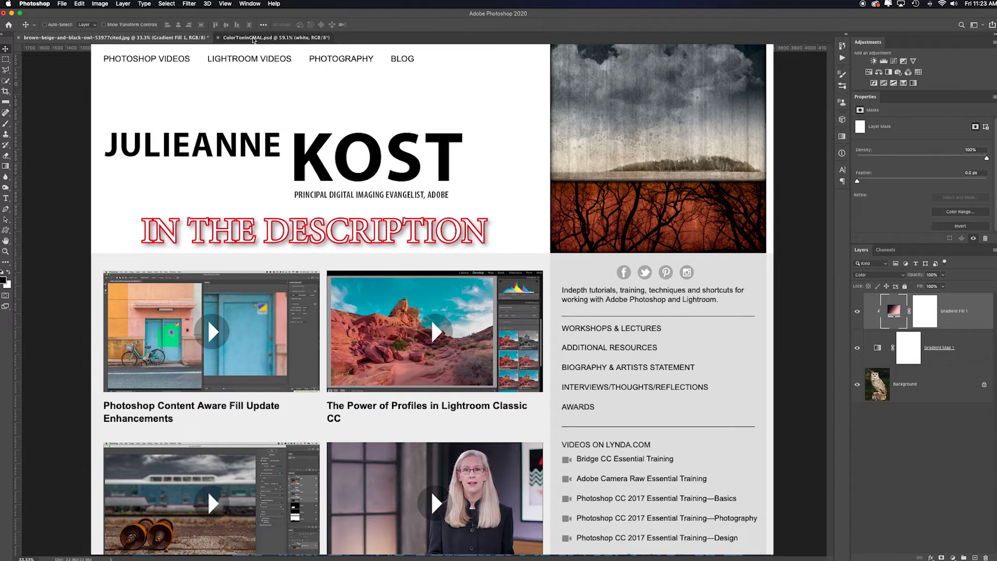
pyautogui.click(254, 39)
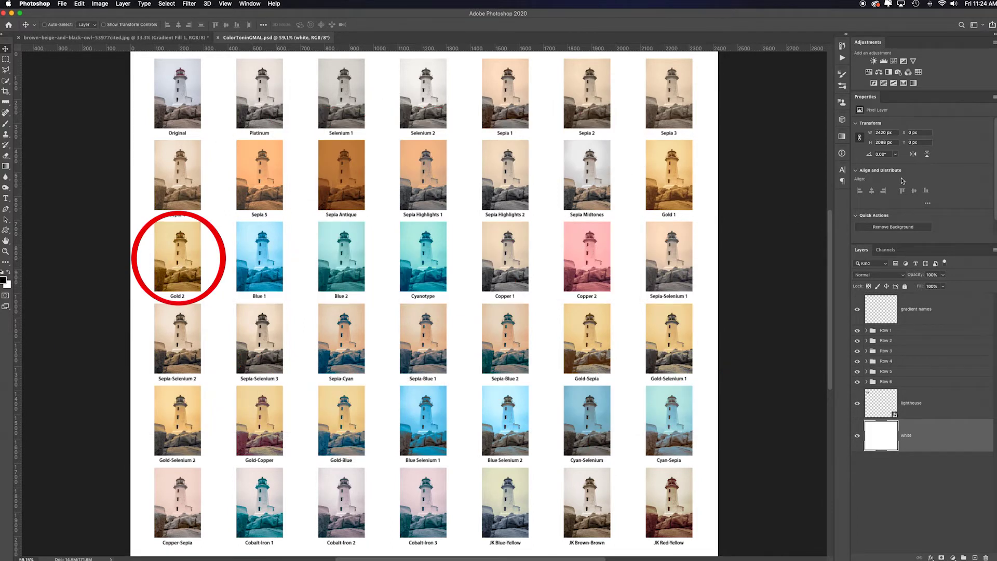
pyautogui.click(195, 37)
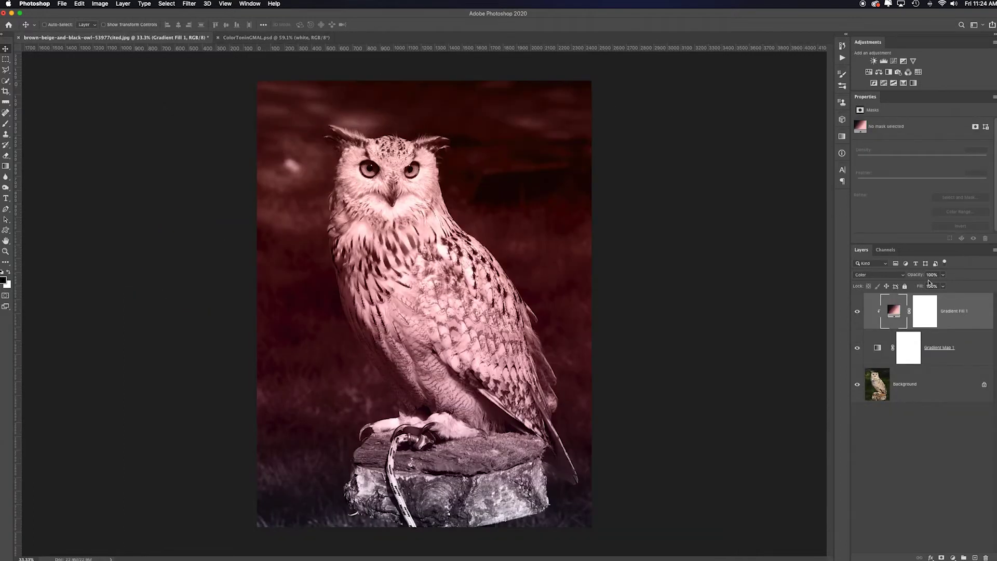
# - Undo the toning fill and delete the Gradient Map 1 layer, leaving only the Background layer
pyautogui.press('super+z')
pyautogui.press('super+z')
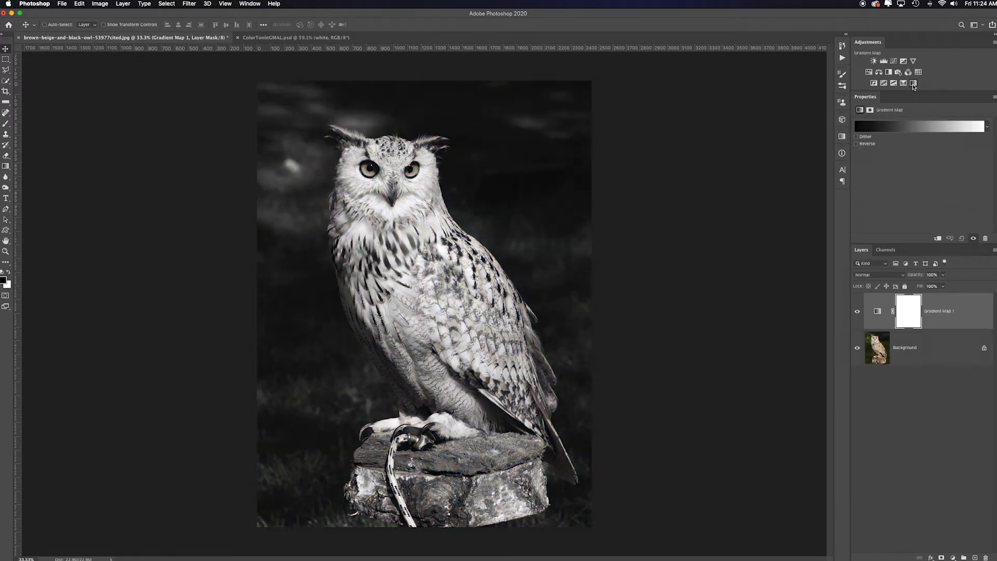
pyautogui.click(987, 126)
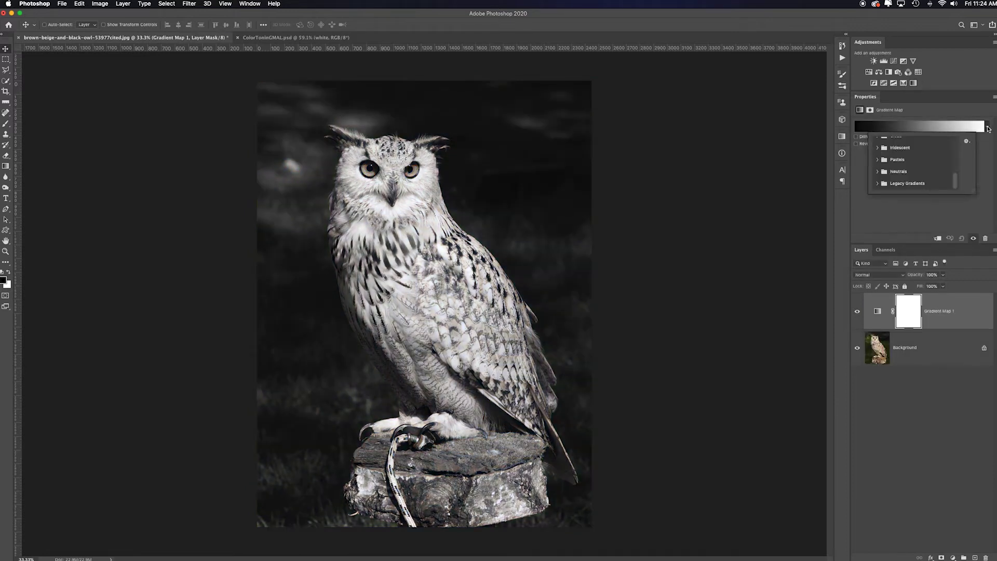
pyautogui.click(878, 183)
pyautogui.moveTo(954, 163); pyautogui.dragTo(954, 188)
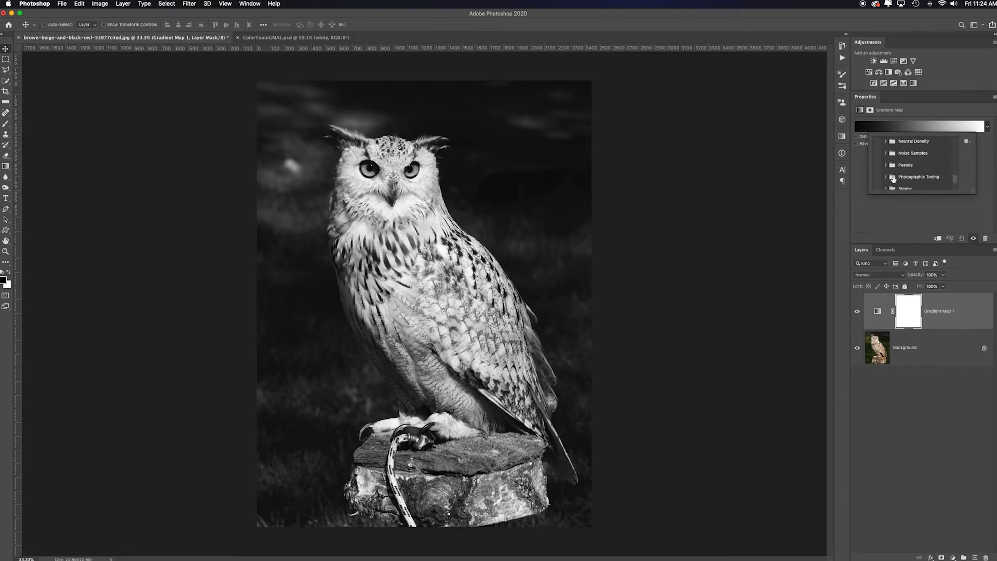
pyautogui.click(893, 179)
pyautogui.scroll(-2, 918, 174)
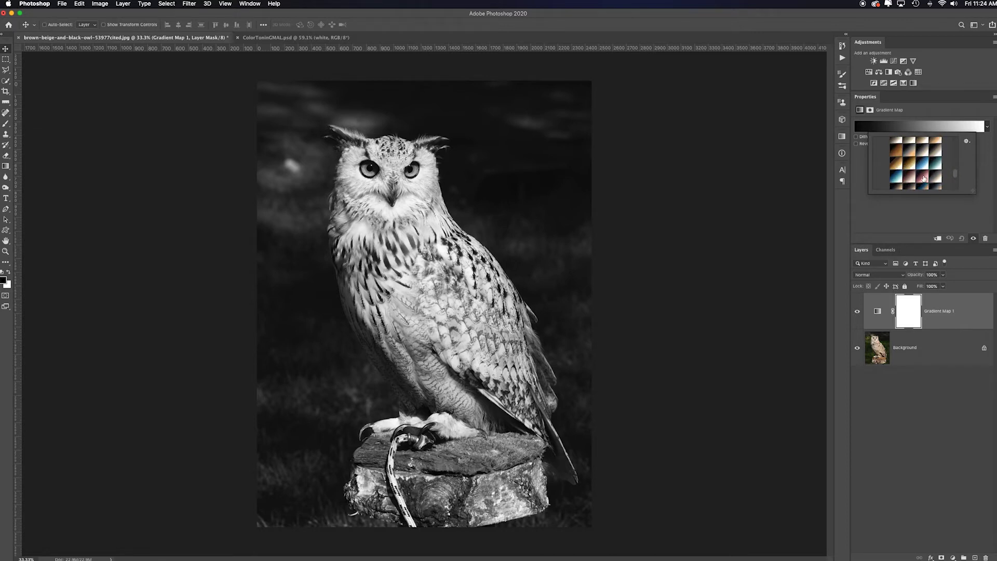
pyautogui.click(865, 221)
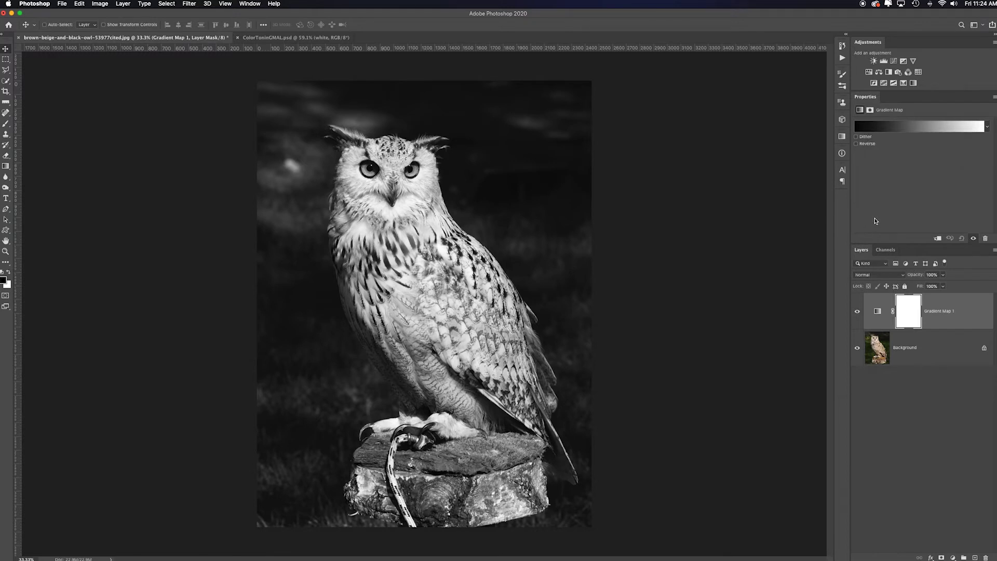
pyautogui.press('BackSpace')
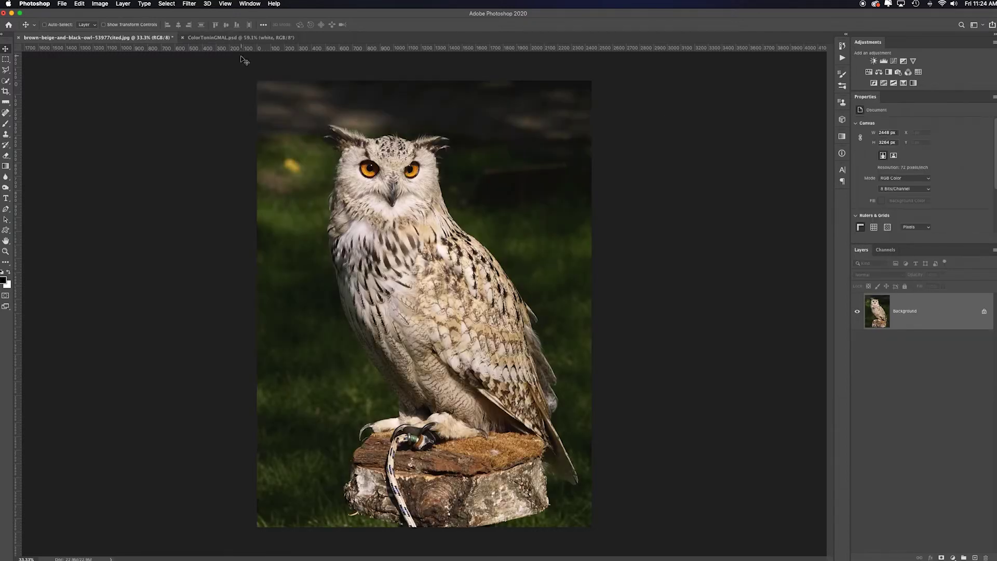
# - Open the lighthouse smart object in ColorToningMAL.psd as Layer 1.psb
pyautogui.click(254, 37)
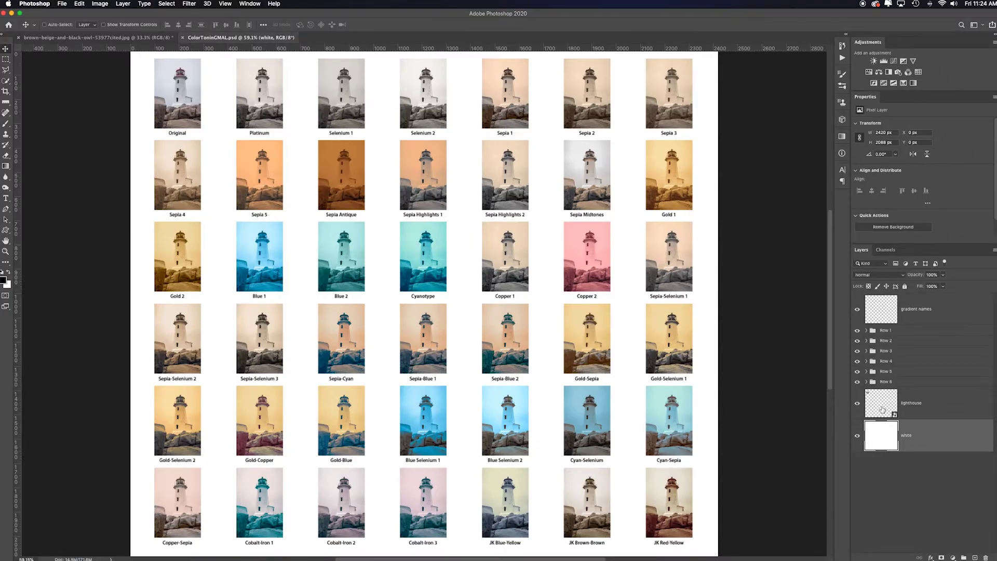
pyautogui.doubleClick(883, 410)
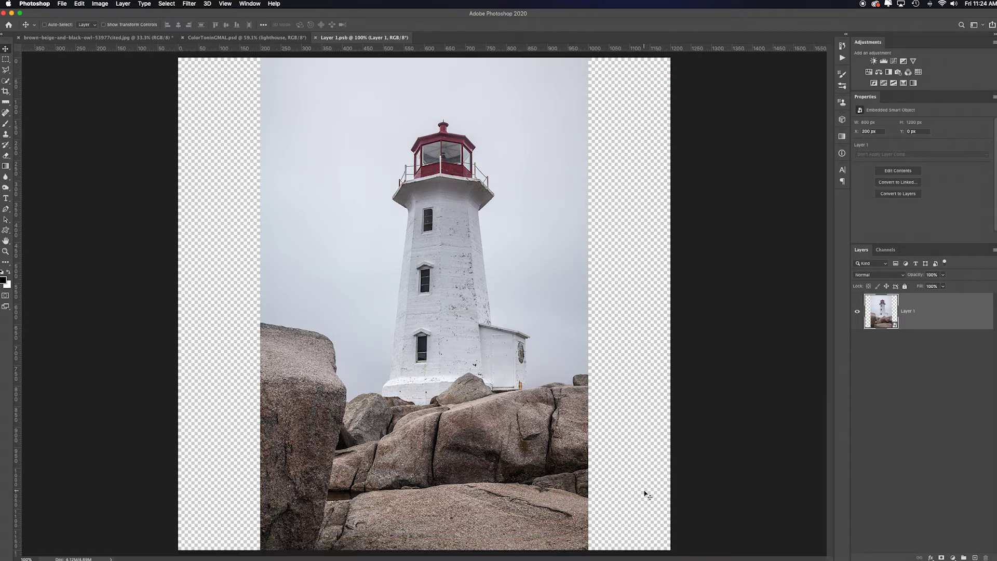
# - Drag weddingshot.jpg from Bridge into Layer 1.psb and commit it above the lighthouse layer
pyautogui.moveTo(674, 557)
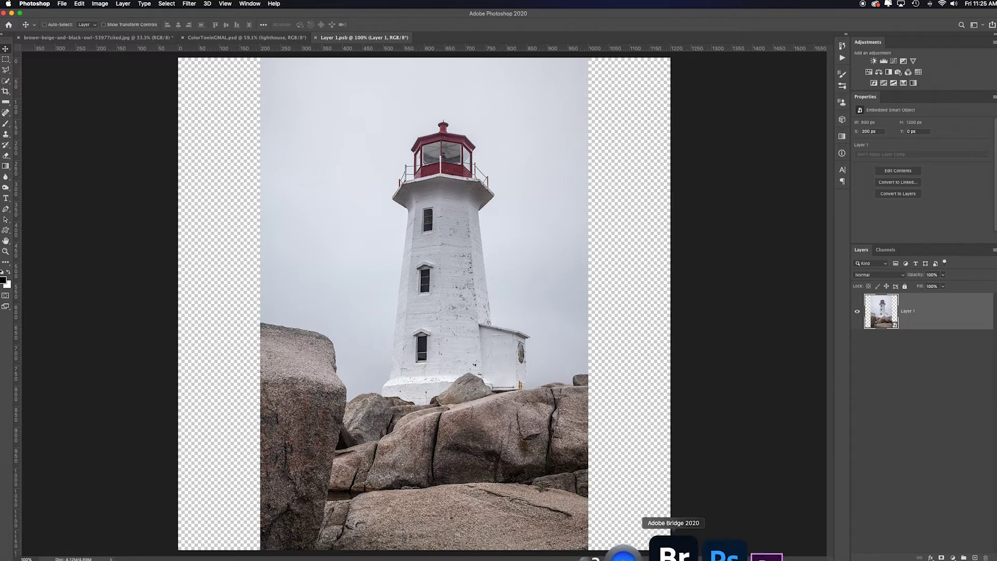
pyautogui.click(673, 554)
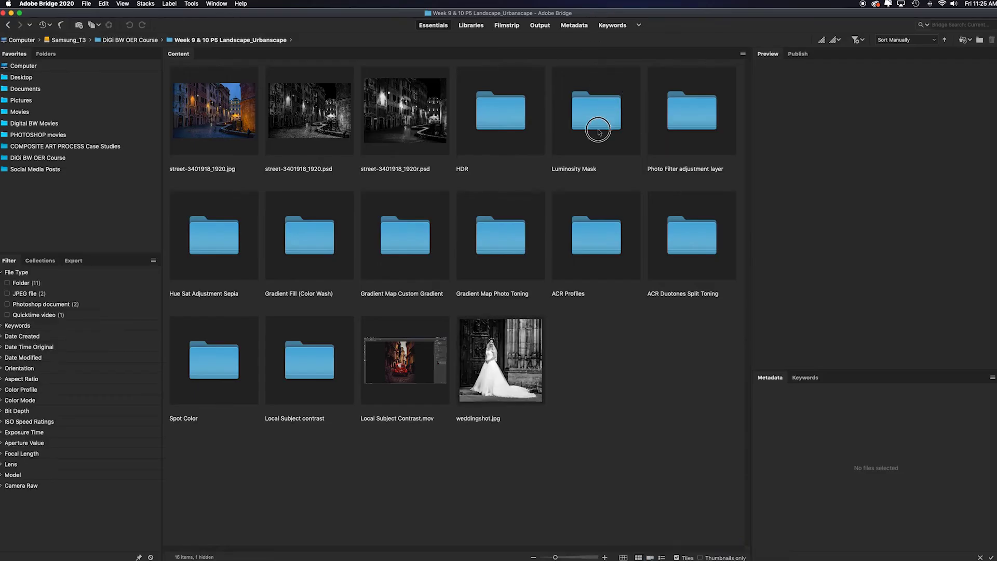
pyautogui.moveTo(636, 15); pyautogui.dragTo(455, 99)
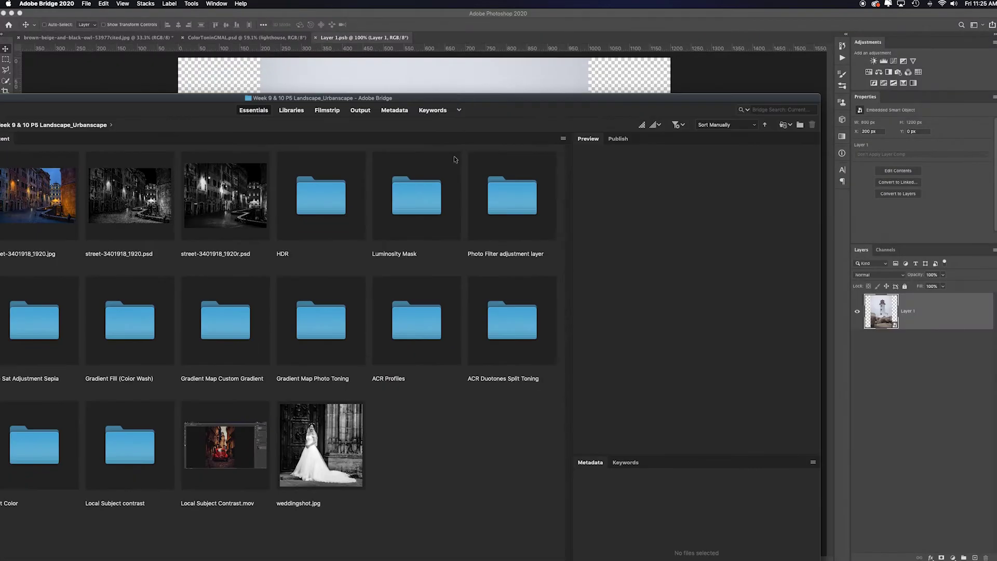
pyautogui.moveTo(321, 446); pyautogui.dragTo(418, 84)
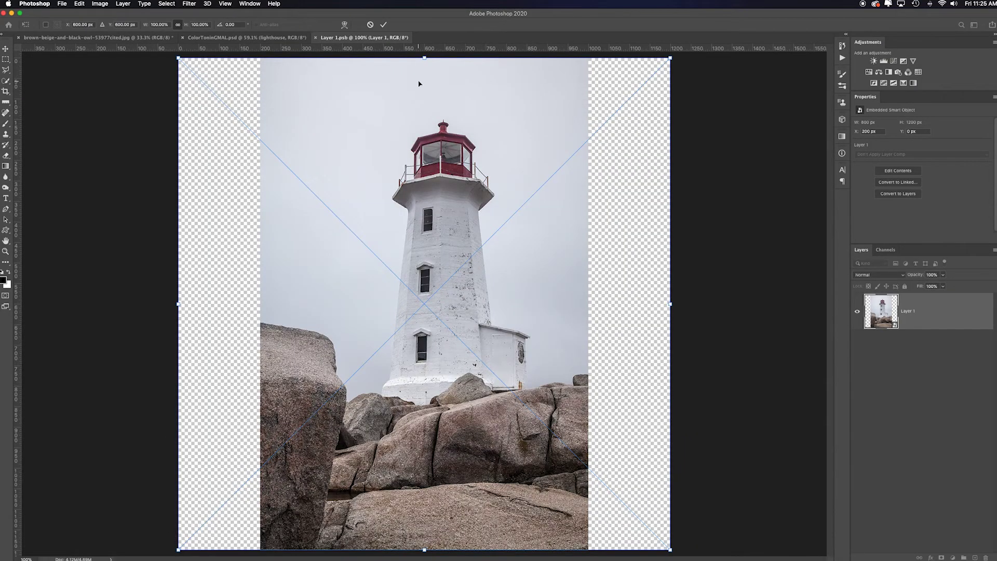
pyautogui.press('Return')
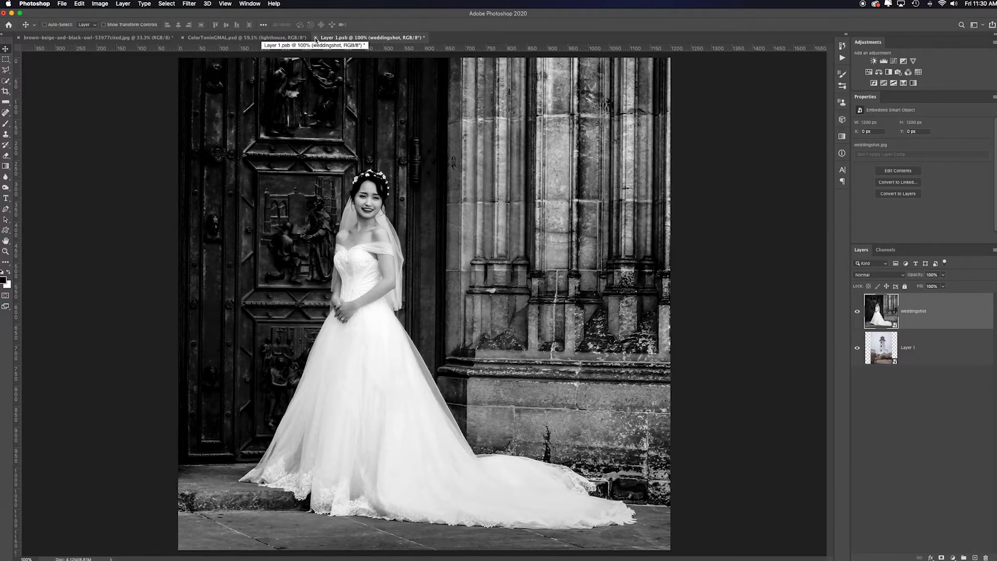
# - Close Layer 1.psb with Save so the toning grid cells show the wedding photo
pyautogui.click(316, 38)
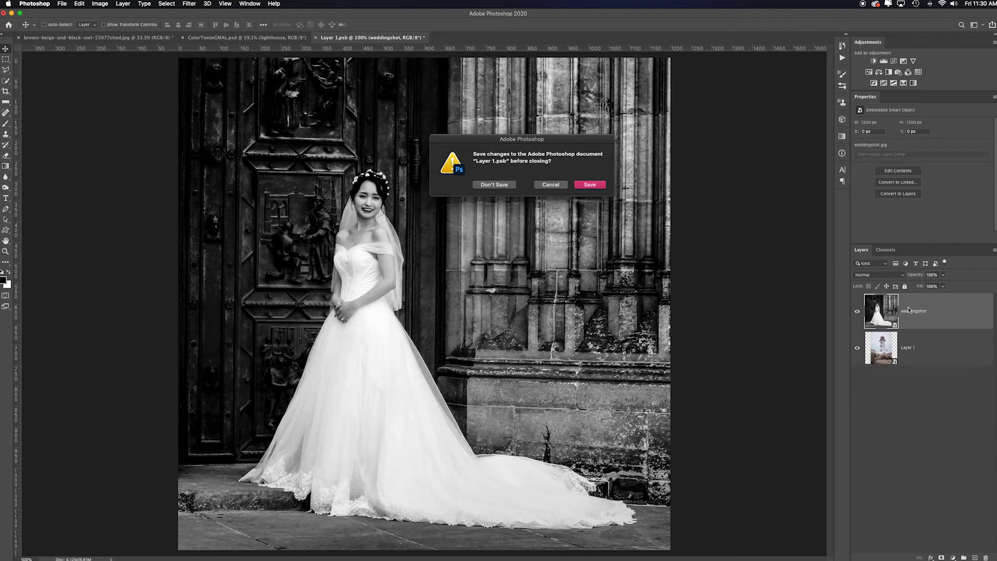
pyautogui.click(590, 185)
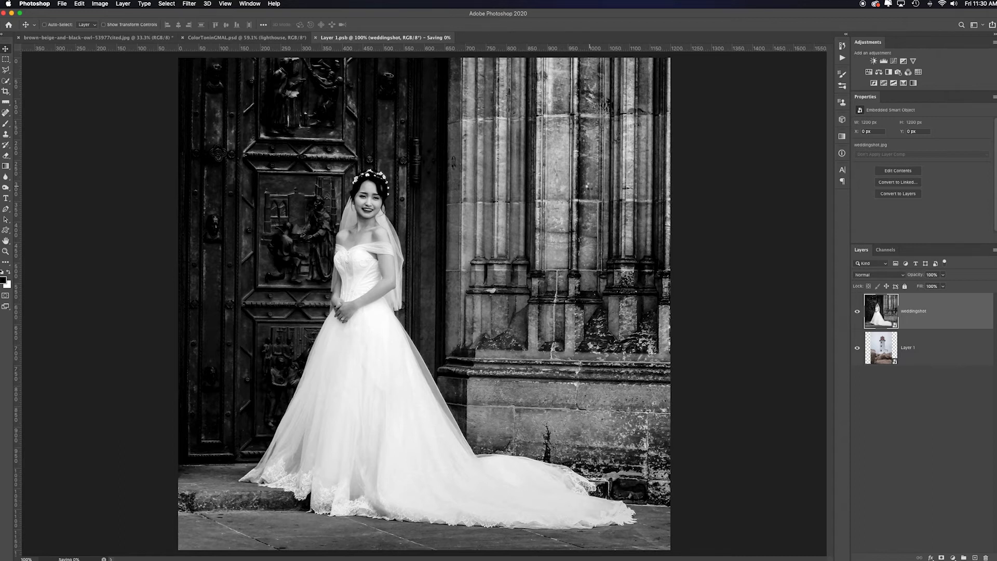
pyautogui.press('super+w')
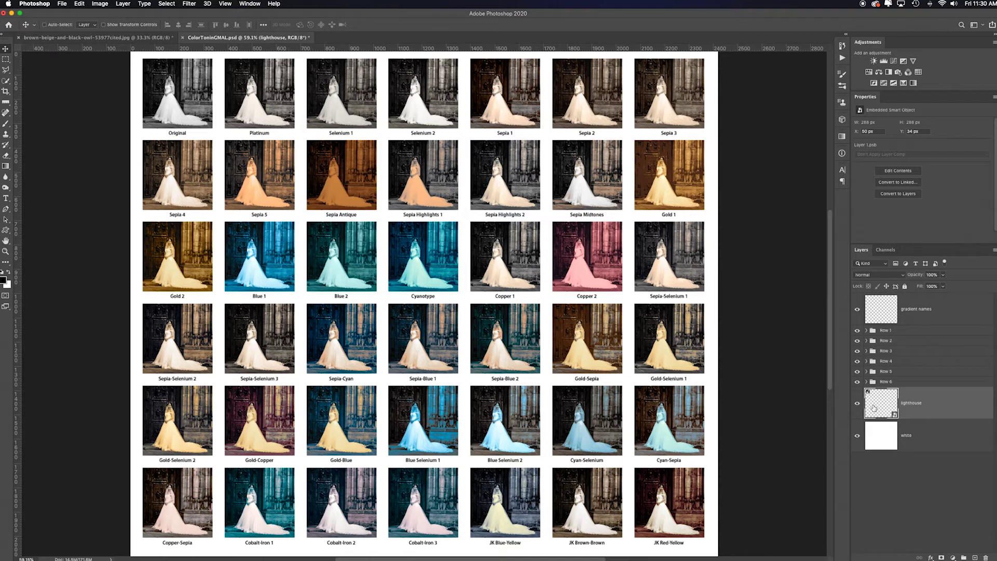
# - Double-click the lighthouse smart object thumbnail to reopen Layer 1.psb
pyautogui.doubleClick(887, 409)
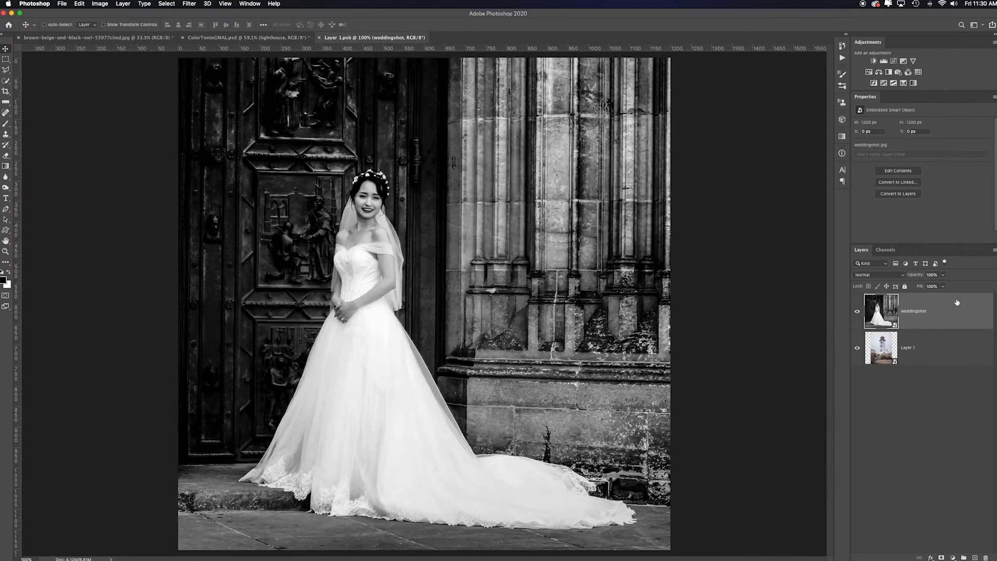
# - Replace the wedding shot in the smart object with the cascade-creek photo from Bridge
pyautogui.press('Delete')
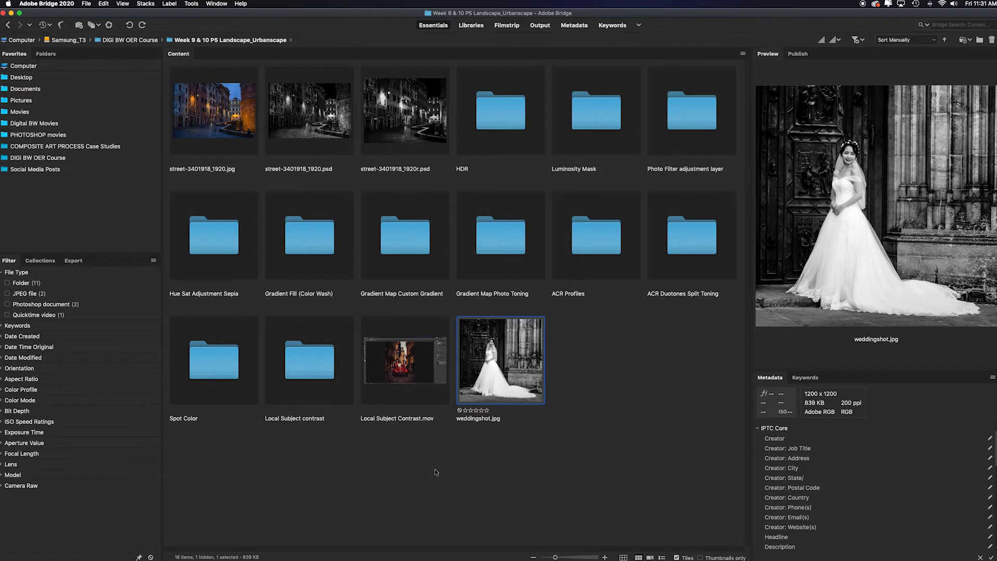
pyautogui.doubleClick(501, 237)
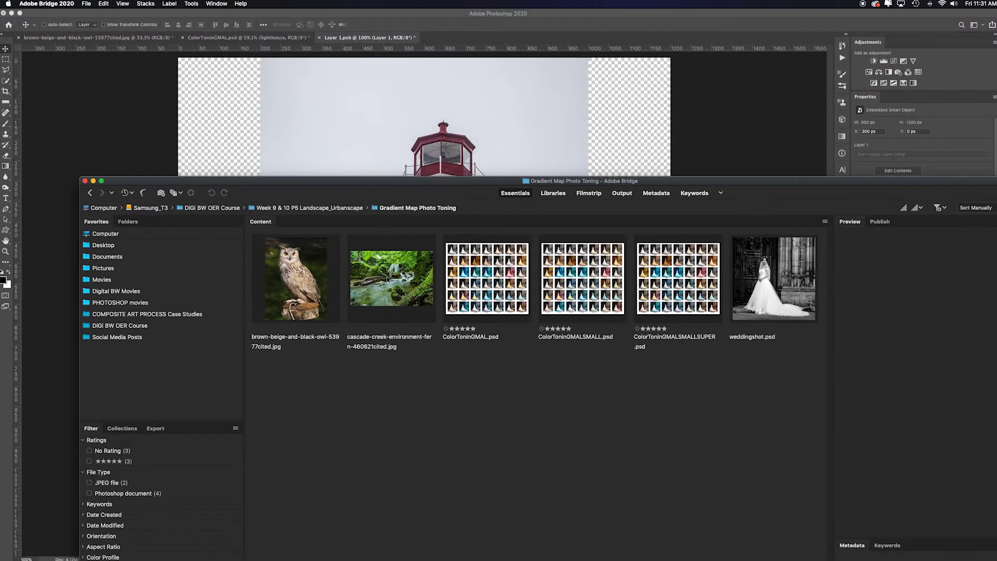
pyautogui.moveTo(389, 279); pyautogui.dragTo(404, 189)
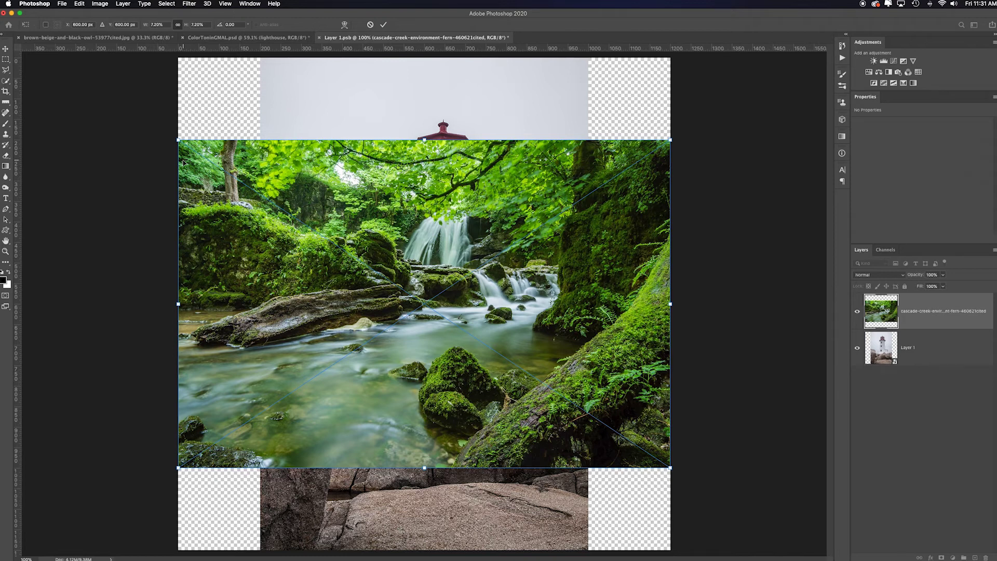
pyautogui.press('Return')
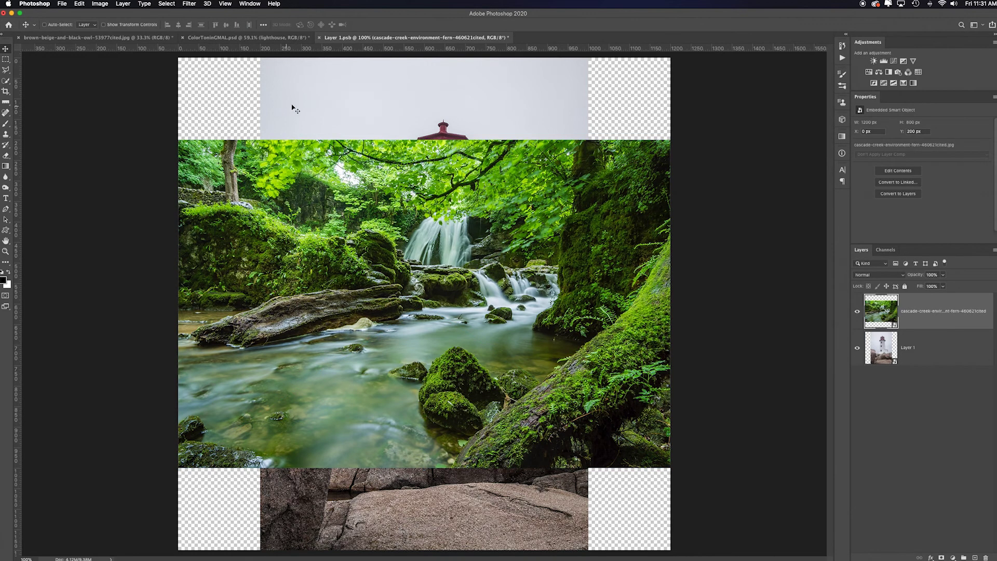
# - Hide the lighthouse Layer 1, then close the smart object and save the changes
pyautogui.click(857, 347)
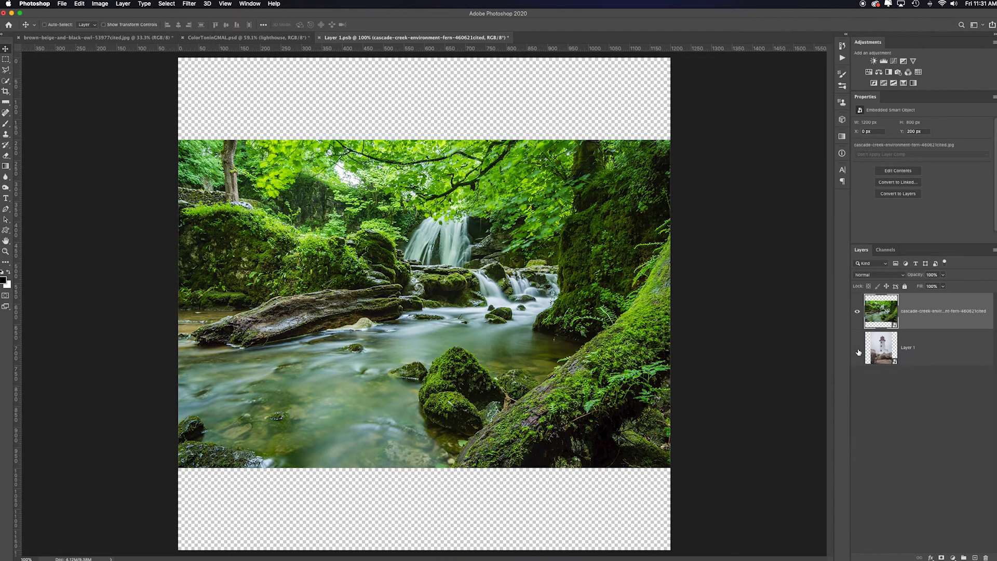
pyautogui.click(320, 40)
pyautogui.click(591, 184)
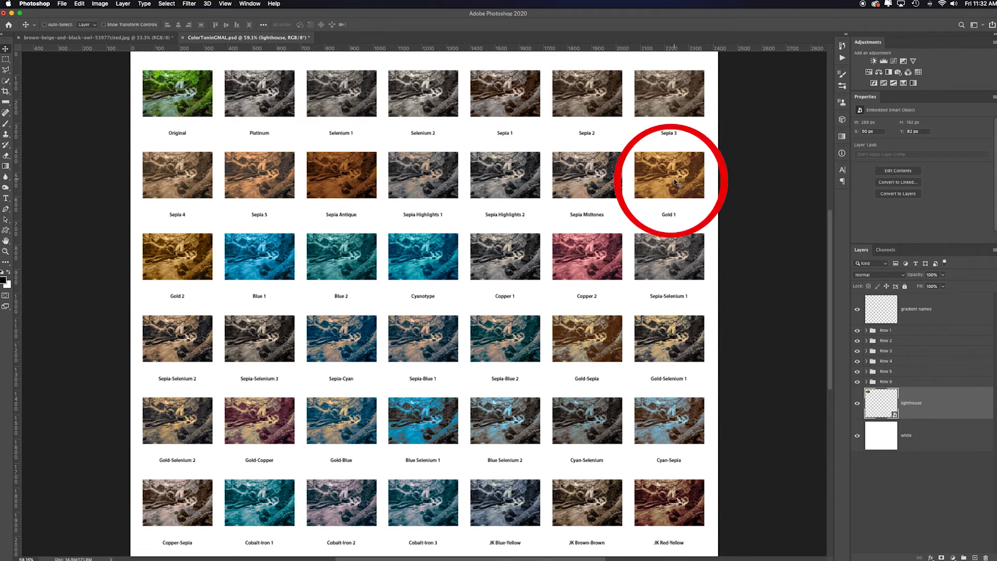
# - Switch to the brown-beige-and-black owl document, then back to the toning grid document
pyautogui.hotkey('ctrl', 'Tab')
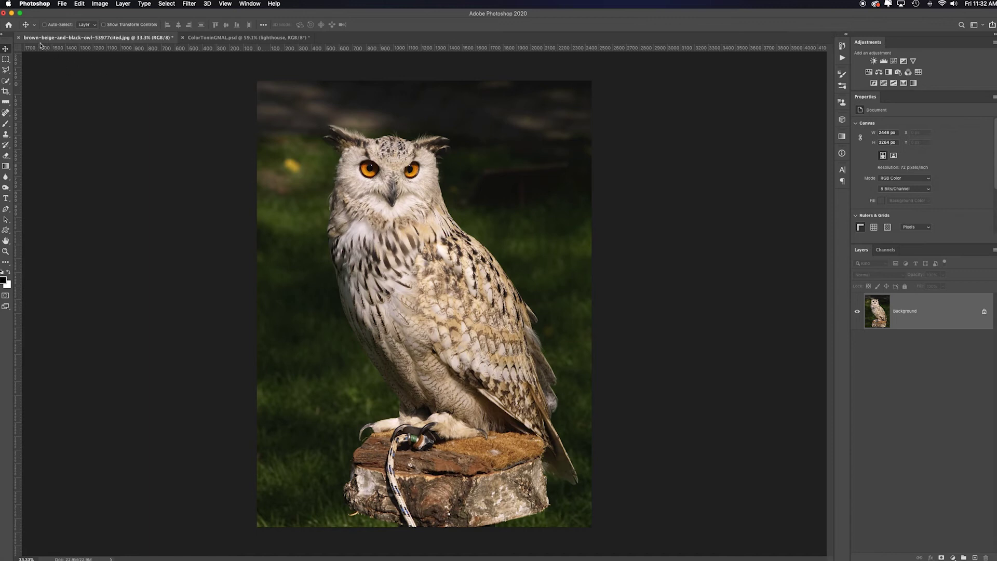
pyautogui.click(224, 39)
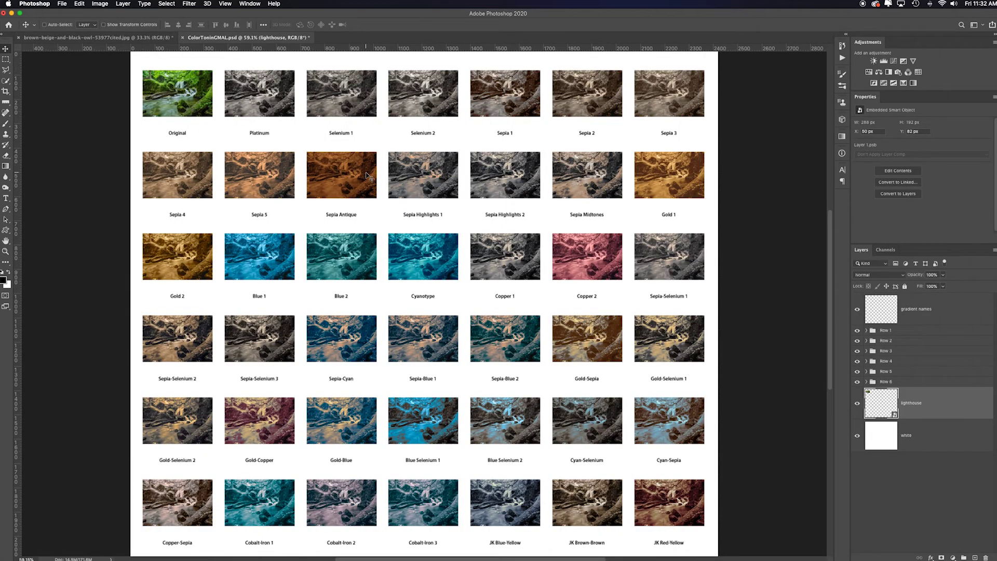
# - Toggle Row 2 layer visibility to identify Gold 1, then select Gradient Map 1 copy 5
pyautogui.keyDown('super'); pyautogui.click(676, 187); pyautogui.keyUp('super')
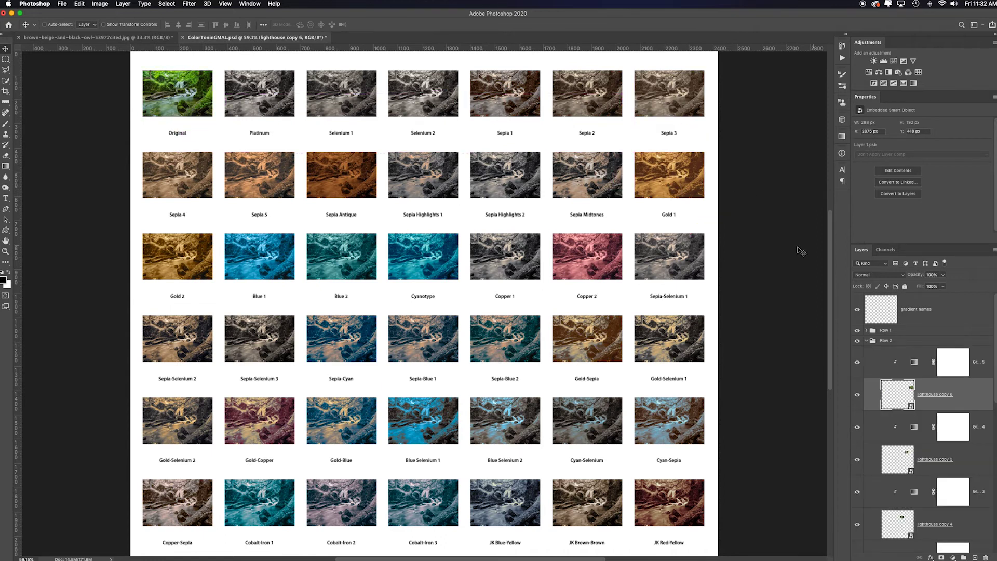
pyautogui.click(857, 397)
pyautogui.click(857, 397)
pyautogui.click(858, 362)
pyautogui.click(857, 363)
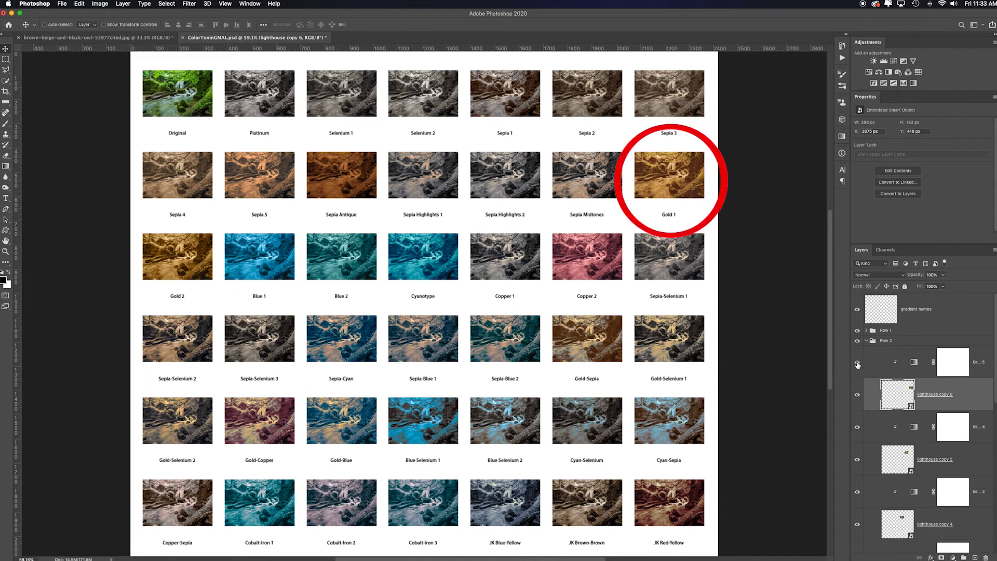
pyautogui.click(858, 362)
pyautogui.click(857, 363)
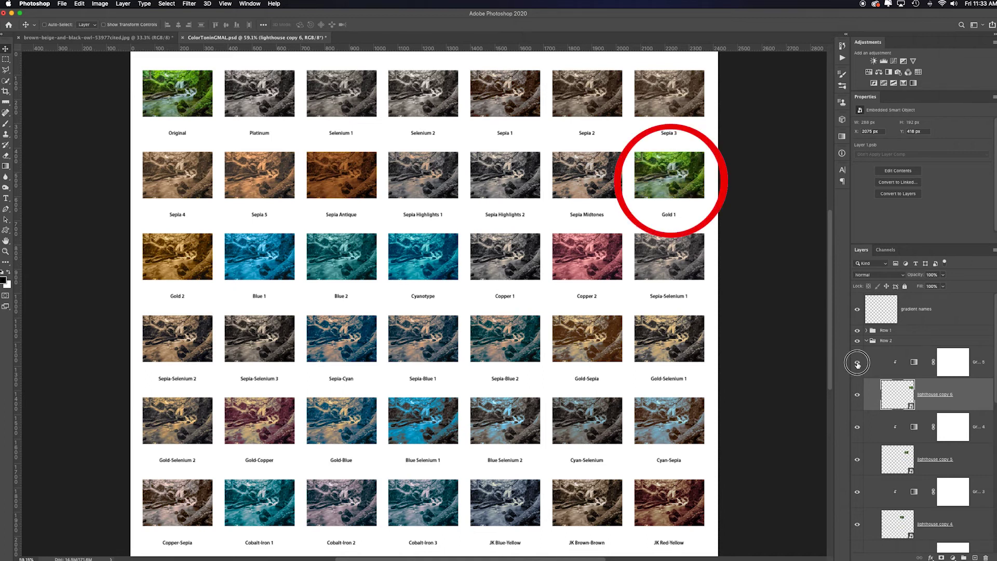
pyautogui.click(980, 357)
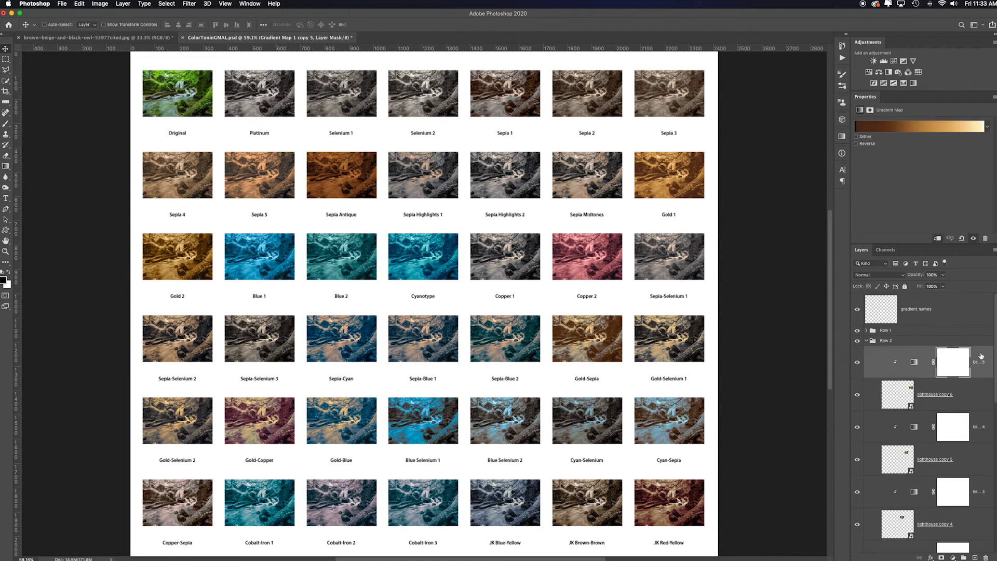
# - Drag the Gradient Map 1 copy 5 layer onto the owl photo's canvas to tone it gold
pyautogui.click(981, 355)
pyautogui.moveTo(981, 356); pyautogui.dragTo(521, 330)
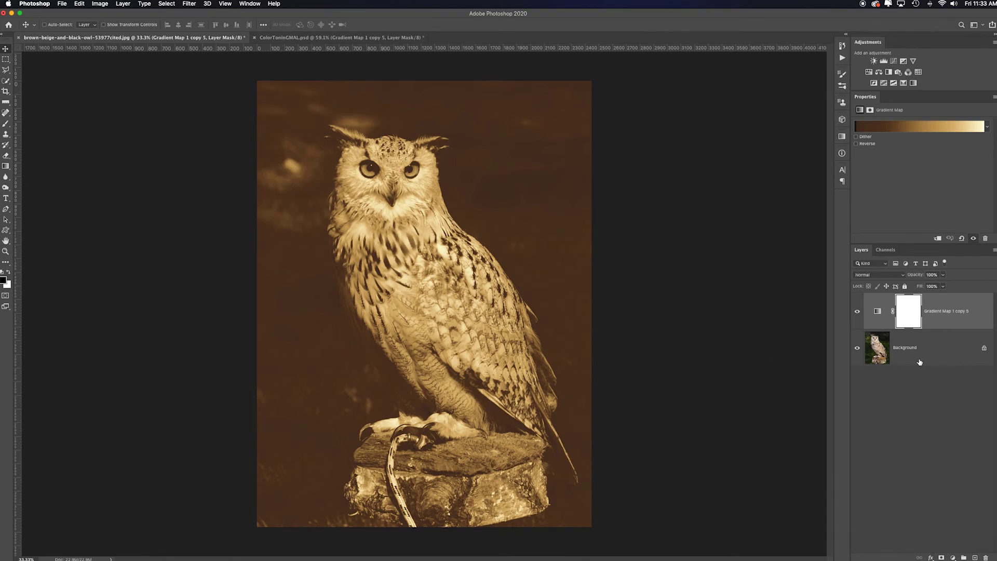
pyautogui.click(913, 363)
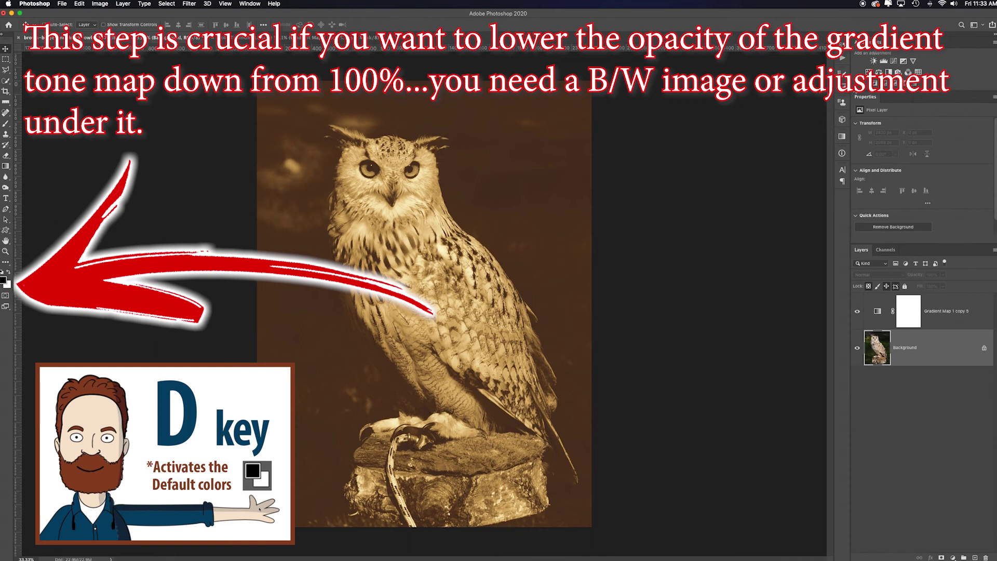
# - Add a black-to-white Gradient Map layer above the owl's Background, beneath the gold layer
pyautogui.click(898, 83)
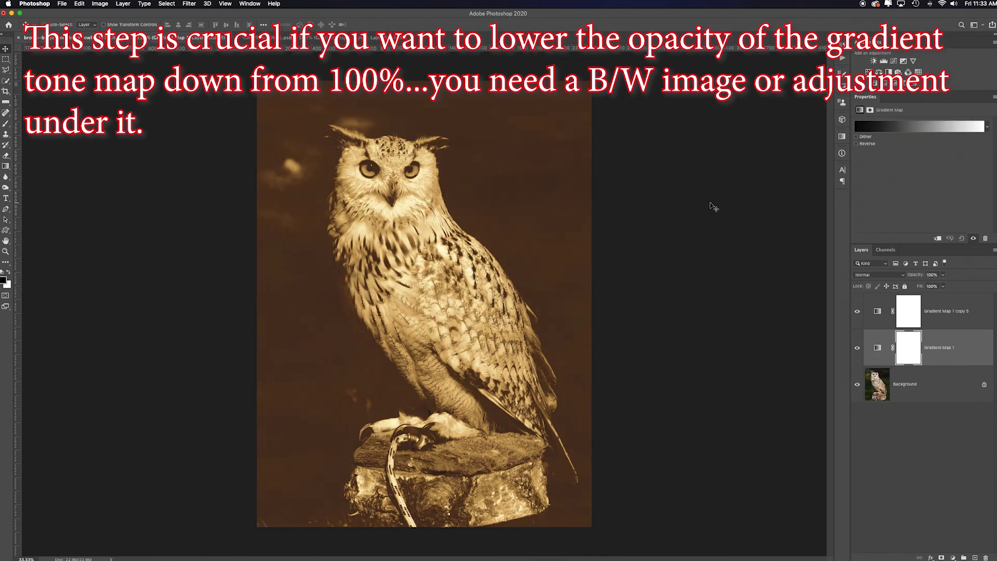